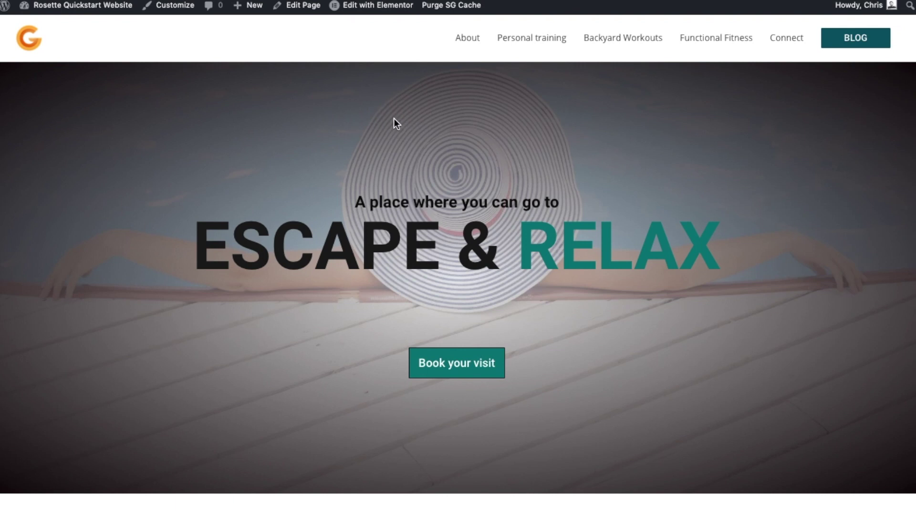
Step: Open the page in the Elementor editor and bring up the hero section's style settings
{"action": "mouse_move", "coordinate": [375, 12]}
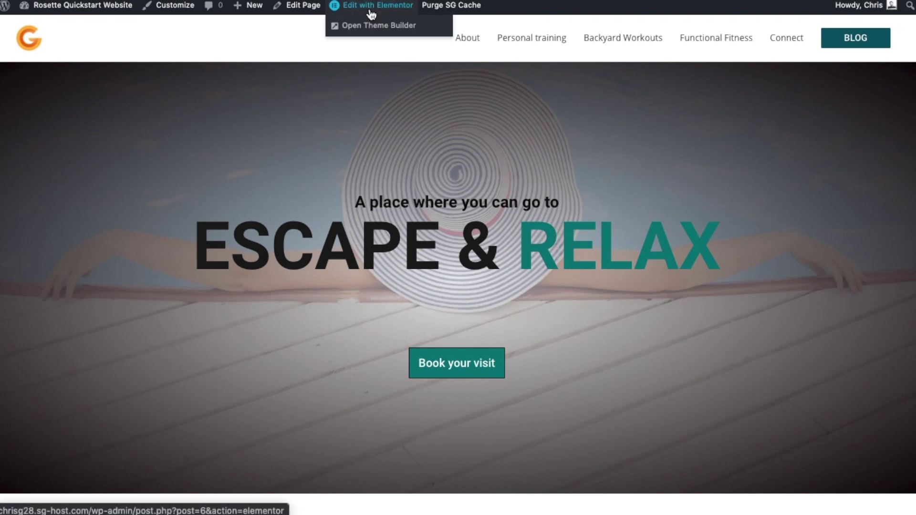
{"action": "left_click", "coordinate": [372, 11]}
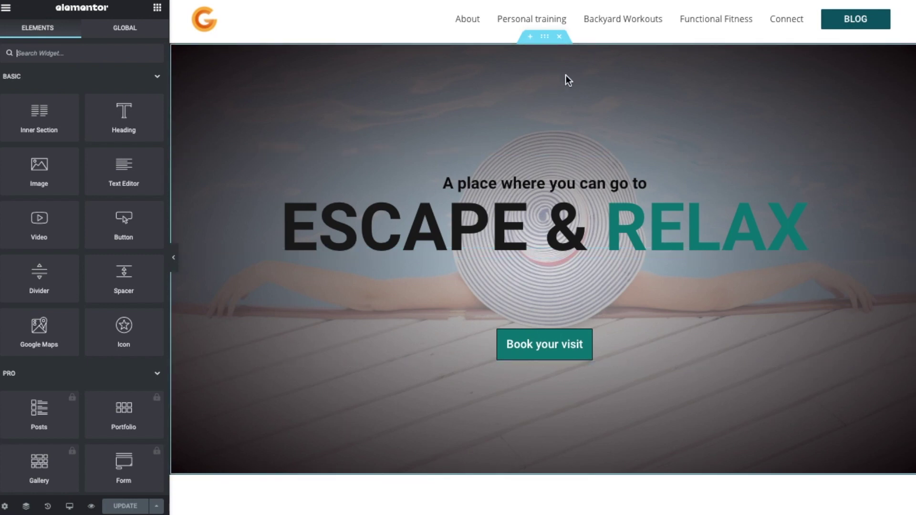
{"action": "left_click", "coordinate": [545, 40]}
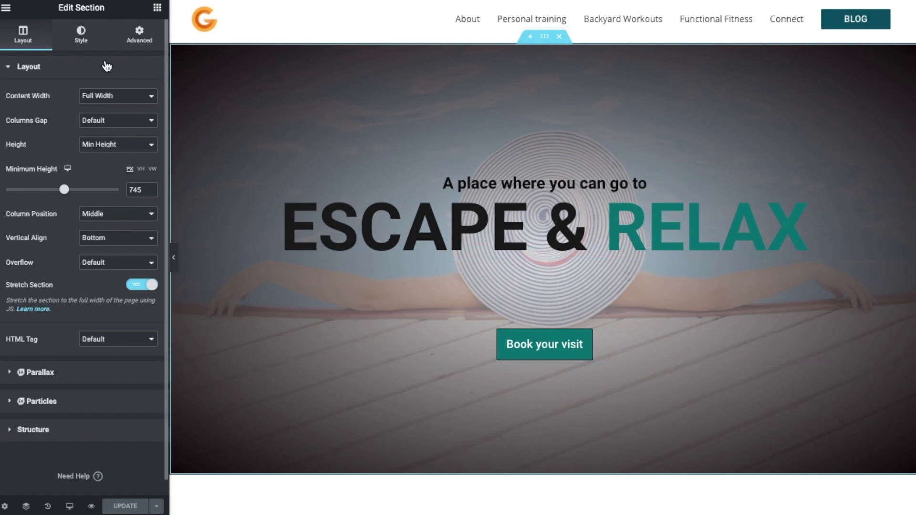
{"action": "left_click", "coordinate": [81, 36]}
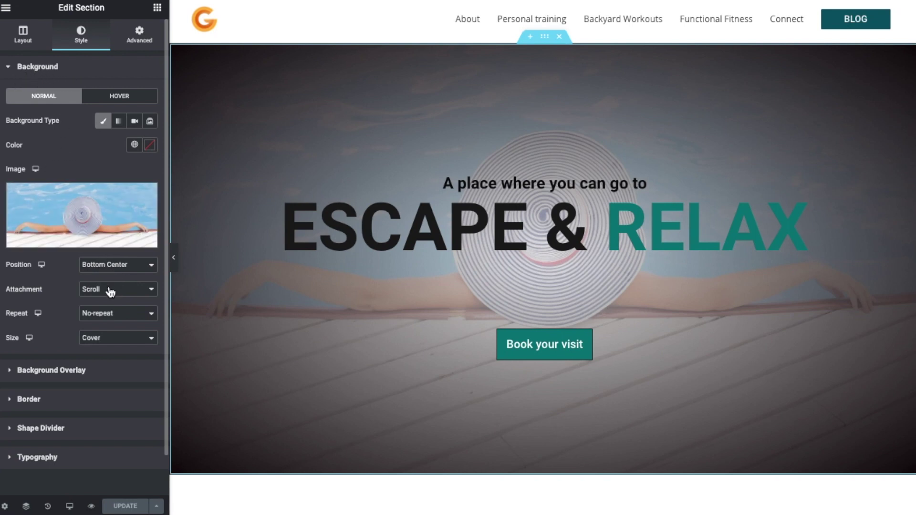
Step: Set the attachment of the hero section's background image to Fixed
{"action": "scroll", "coordinate": [314, 267], "scroll_direction": "down", "scroll_amount": 2}
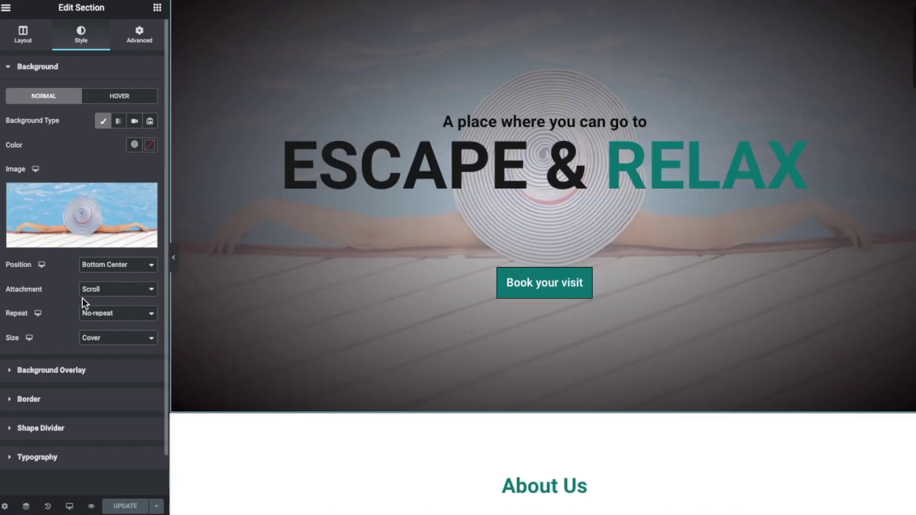
{"action": "left_click", "coordinate": [110, 295]}
{"action": "left_click", "coordinate": [117, 297]}
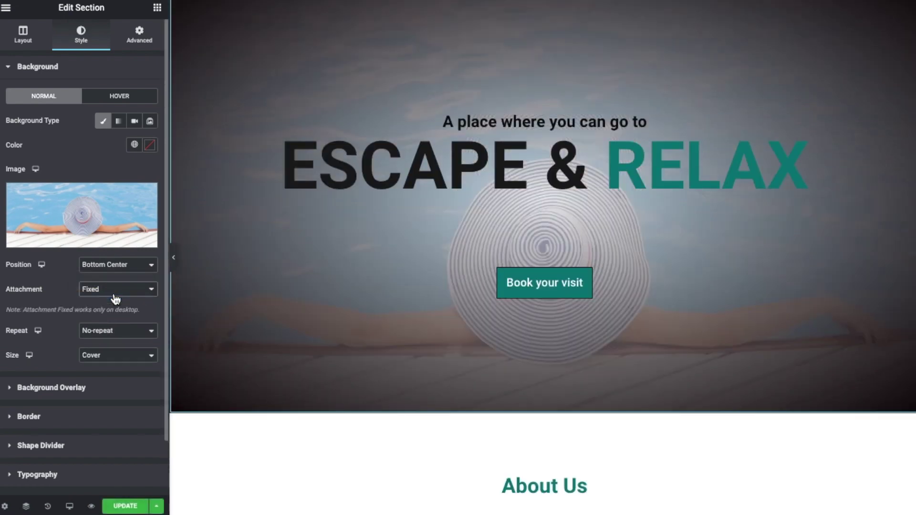
Step: Examine how the fixed hero background behaves while the page moves
{"action": "scroll", "coordinate": [381, 219], "scroll_direction": "down", "scroll_amount": 3}
{"action": "scroll", "coordinate": [382, 220], "scroll_direction": "up", "scroll_amount": 3}
{"action": "scroll", "coordinate": [382, 219], "scroll_direction": "down", "scroll_amount": 3}
{"action": "scroll", "coordinate": [380, 217], "scroll_direction": "up", "scroll_amount": 3}
{"action": "scroll", "coordinate": [377, 215], "scroll_direction": "down", "scroll_amount": 3}
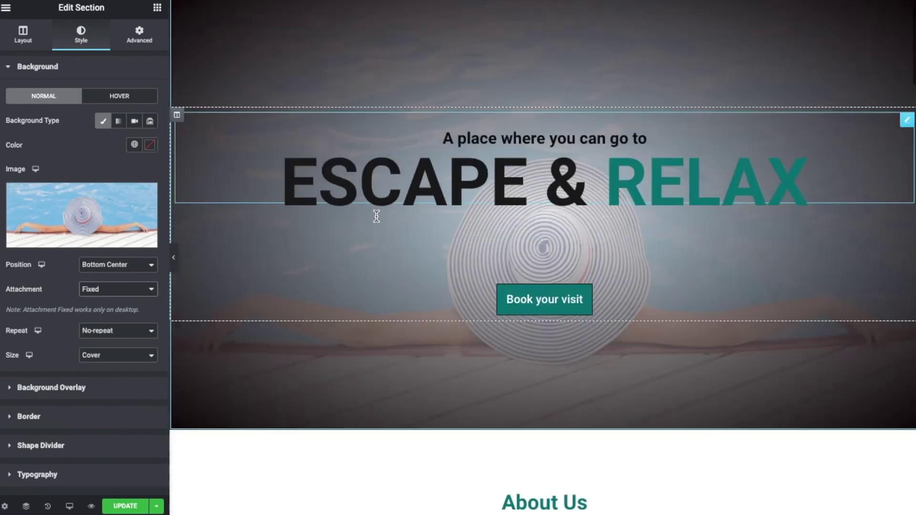
{"action": "scroll", "coordinate": [374, 214], "scroll_direction": "up", "scroll_amount": 3}
{"action": "scroll", "coordinate": [373, 215], "scroll_direction": "down", "scroll_amount": 1}
{"action": "scroll", "coordinate": [374, 214], "scroll_direction": "up", "scroll_amount": 1}
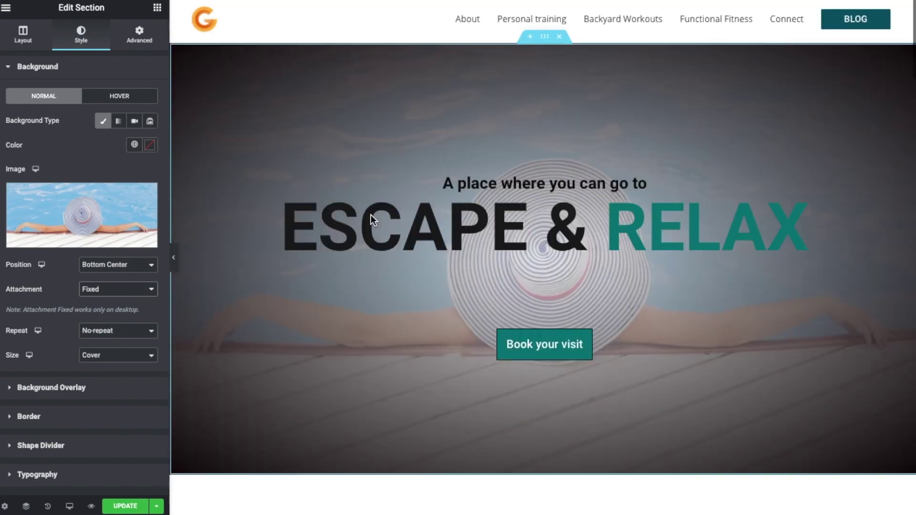
Step: Set the hero background image's attachment back to Scroll
{"action": "left_click", "coordinate": [122, 289]}
{"action": "left_click", "coordinate": [112, 279]}
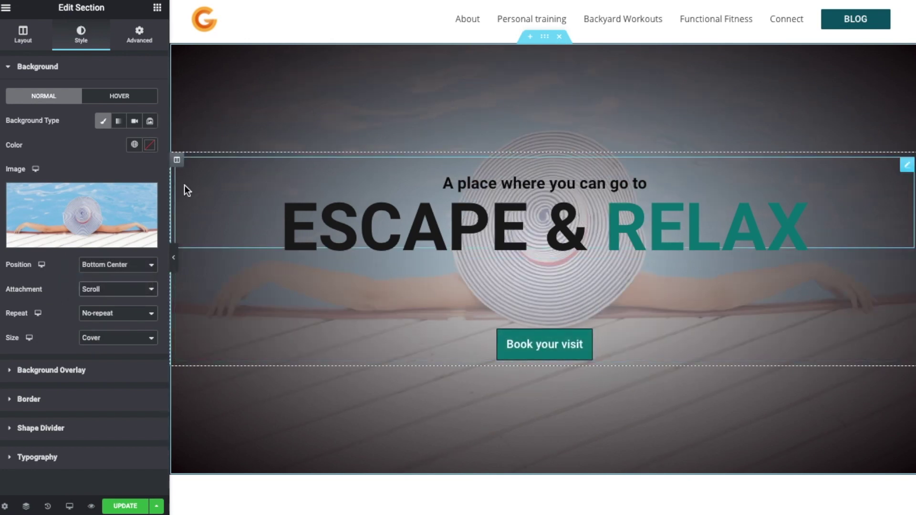
{"action": "left_click", "coordinate": [9, 67]}
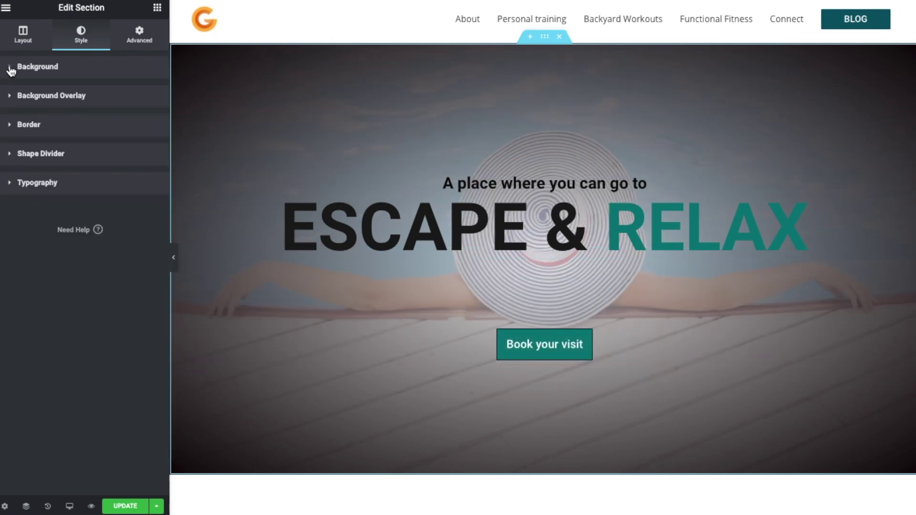
{"action": "left_click", "coordinate": [9, 69]}
{"action": "scroll", "coordinate": [43, 301], "scroll_direction": "down", "scroll_amount": 1}
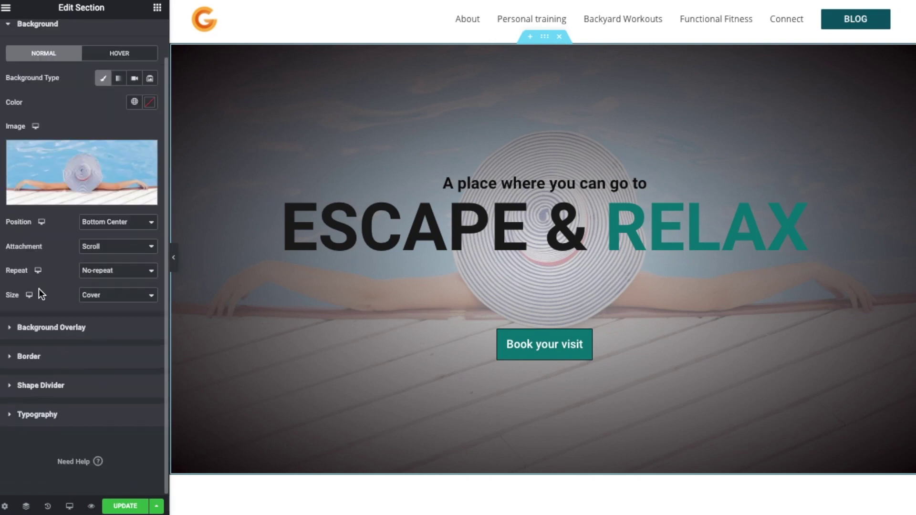
Step: Open the hero section's background overlay settings with the gradient background type selected
{"action": "left_click", "coordinate": [9, 328]}
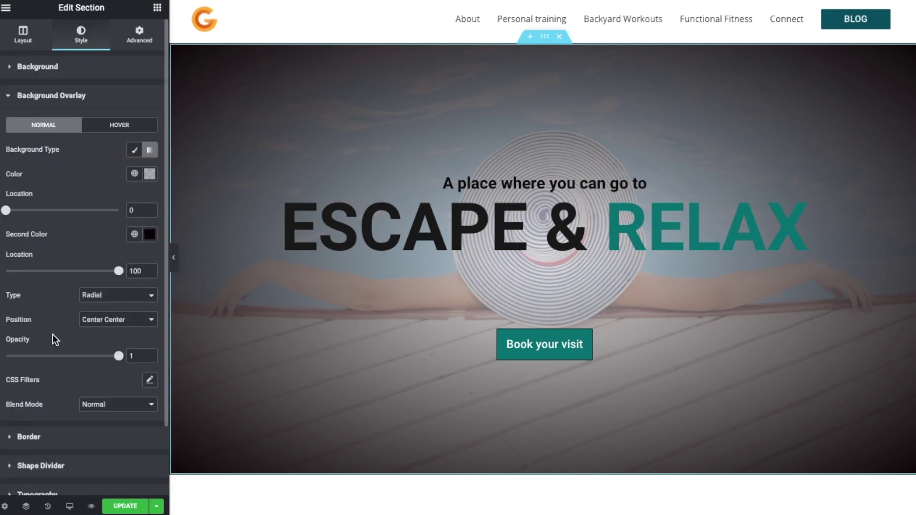
{"action": "scroll", "coordinate": [65, 214], "scroll_direction": "down", "scroll_amount": 1}
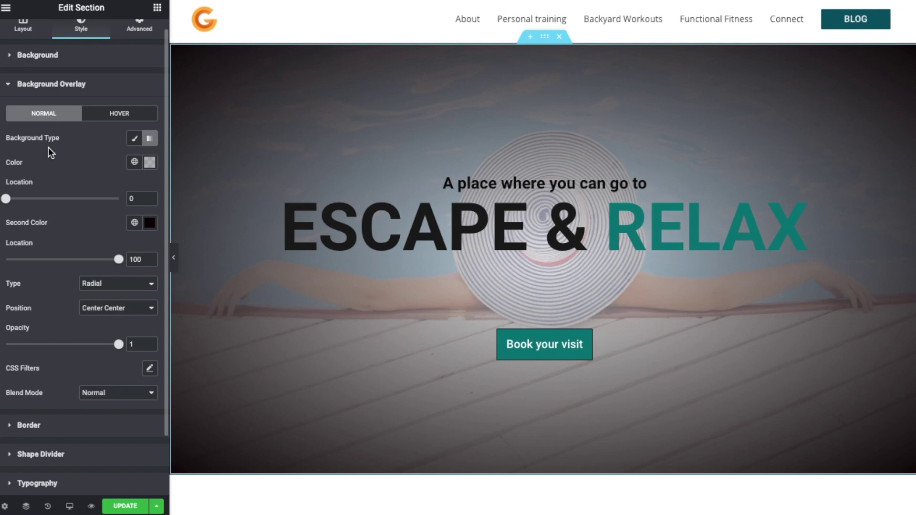
{"action": "scroll", "coordinate": [56, 145], "scroll_direction": "down", "scroll_amount": 1}
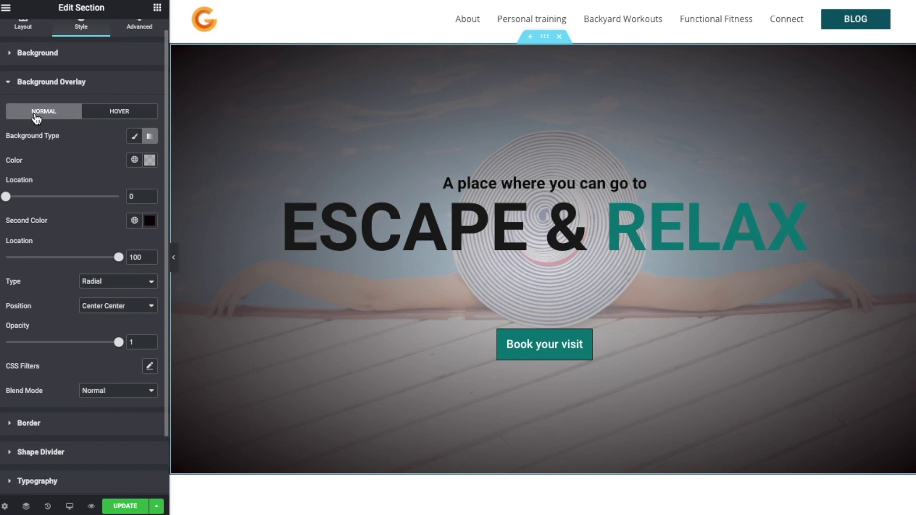
{"action": "scroll", "coordinate": [65, 147], "scroll_direction": "down", "scroll_amount": 1}
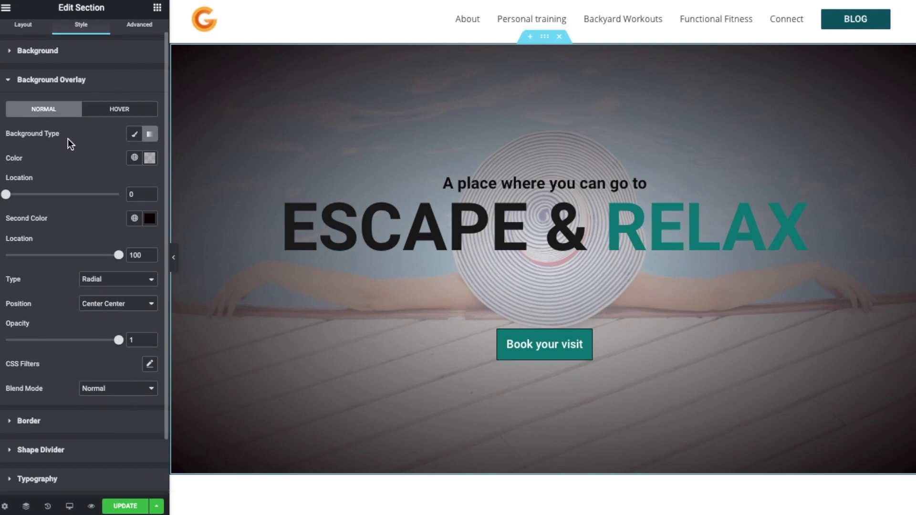
{"action": "left_click", "coordinate": [134, 138]}
{"action": "left_click", "coordinate": [152, 136]}
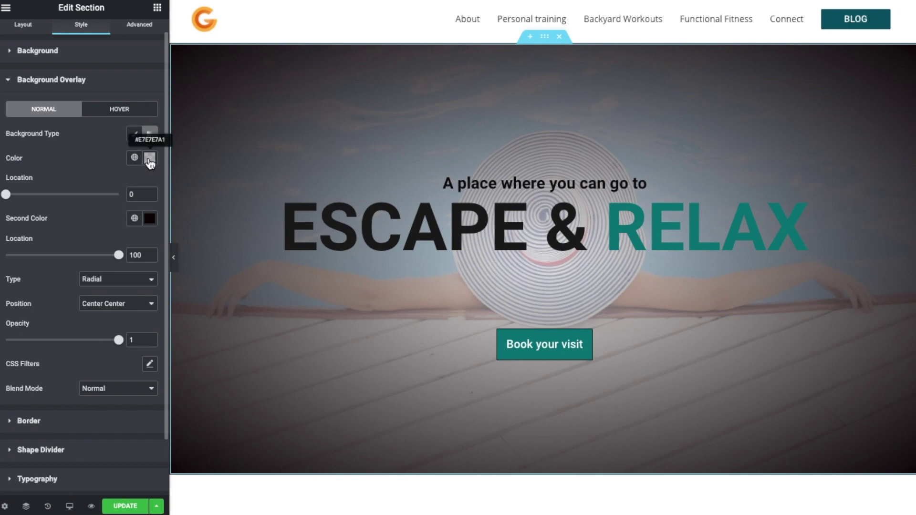
Step: Adjust the shade and transparency of the overlay gradient's first color to a light grey
{"action": "left_click", "coordinate": [149, 157]}
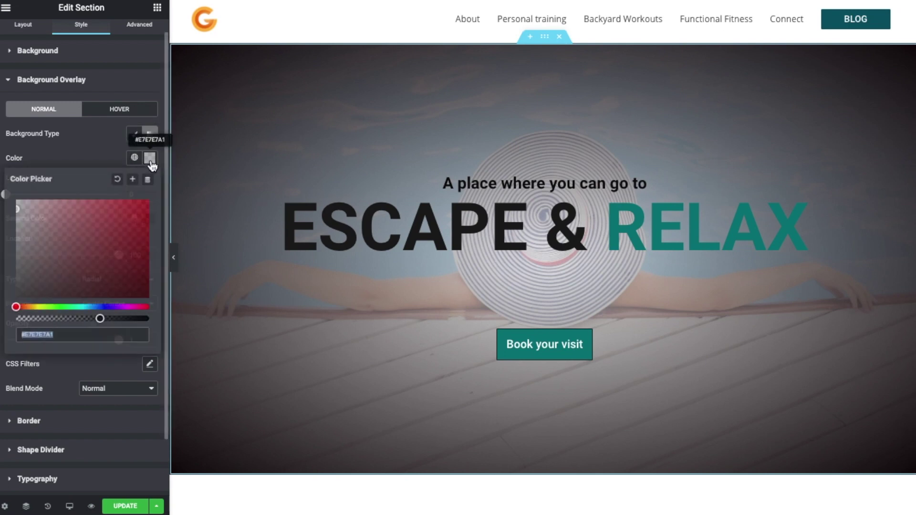
{"action": "left_click", "coordinate": [19, 210]}
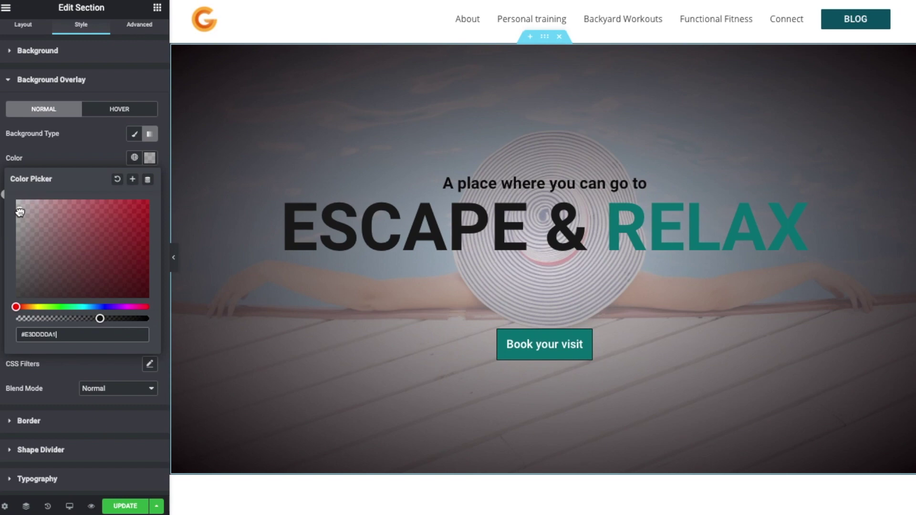
{"action": "mouse_move", "coordinate": [98, 319]}
{"action": "left_mouse_down"}
{"action": "mouse_move", "coordinate": [75, 317]}
{"action": "mouse_move", "coordinate": [105, 319]}
{"action": "left_mouse_up"}
{"action": "left_click", "coordinate": [99, 221]}
{"action": "left_click_drag", "start_coordinate": [100, 221], "coordinate": [24, 217]}
{"action": "left_click", "coordinate": [67, 158]}
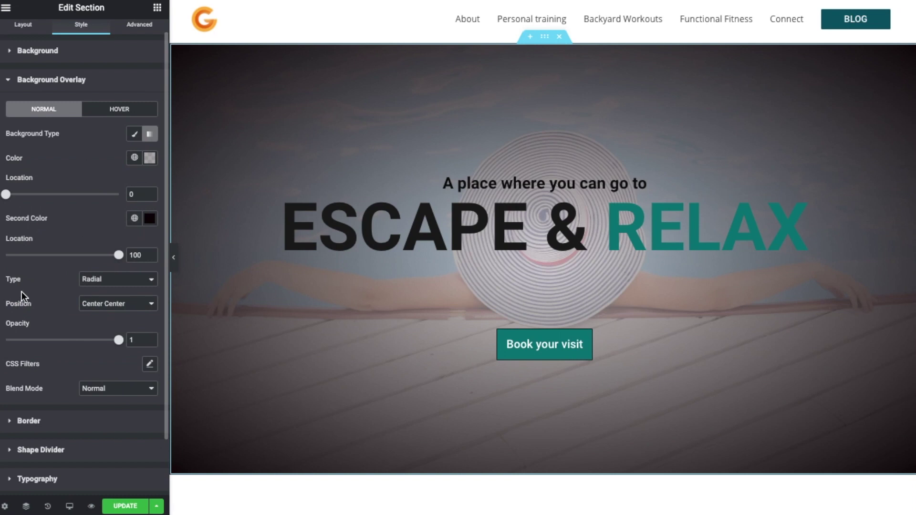
Step: Try the Linear gradient type on the background overlay and return it to Radial
{"action": "left_click", "coordinate": [113, 281]}
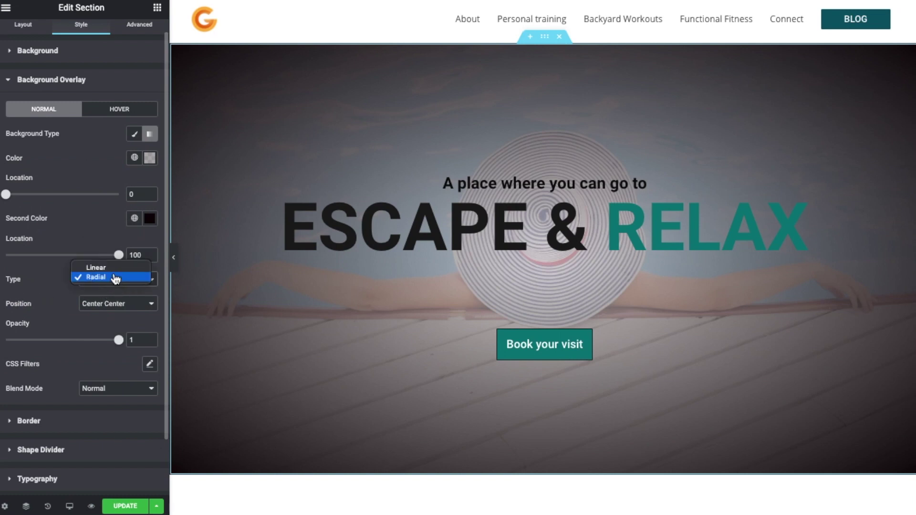
{"action": "left_click", "coordinate": [113, 269]}
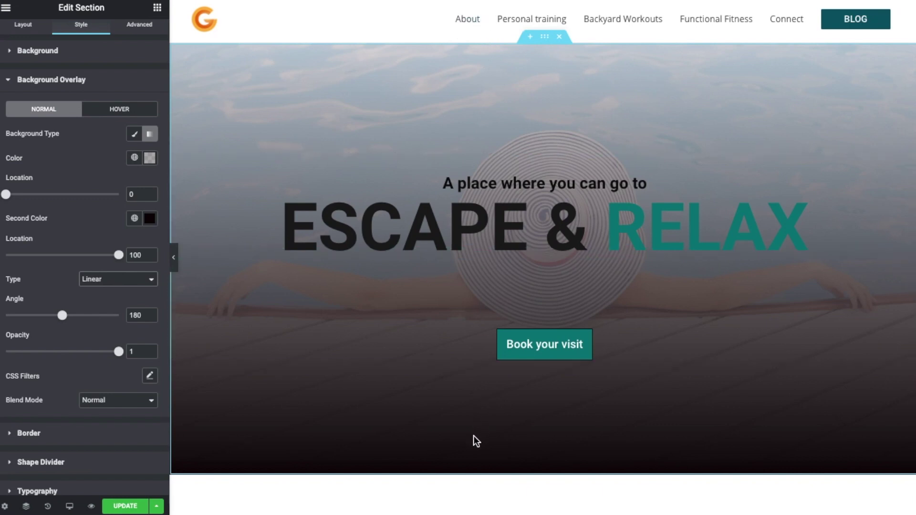
{"action": "left_click", "coordinate": [102, 285]}
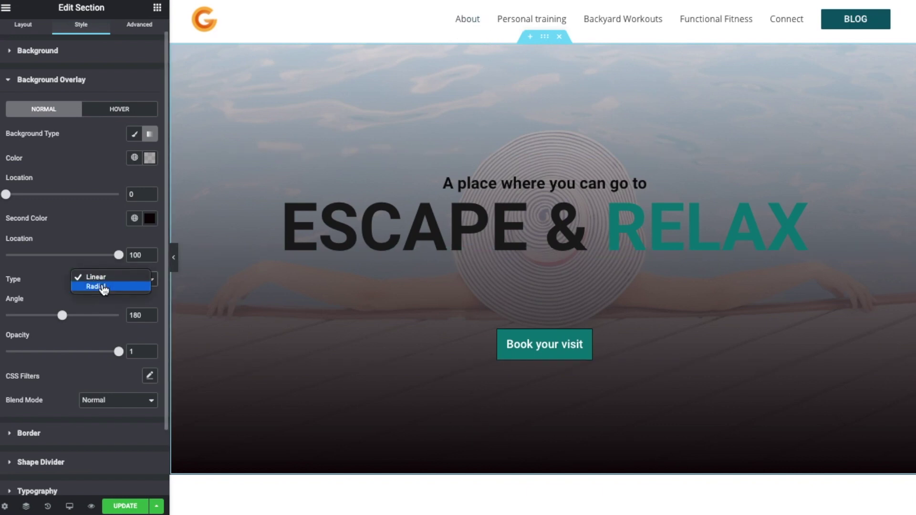
{"action": "left_click", "coordinate": [101, 287]}
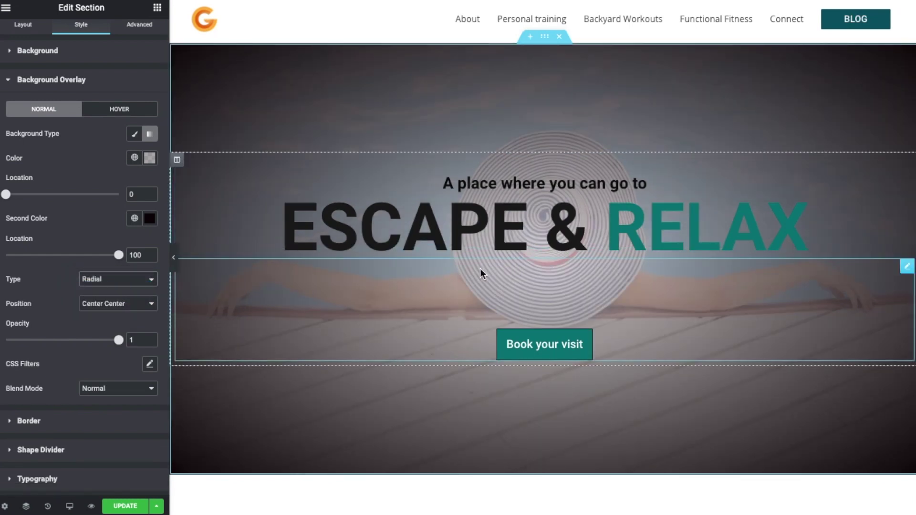
Step: Set the overlay gradient's color locations to 2 and 96, and assign the global Primary and Secondary colors to its first and second colors
{"action": "mouse_move", "coordinate": [117, 257]}
{"action": "left_mouse_down"}
{"action": "mouse_move", "coordinate": [59, 254]}
{"action": "mouse_move", "coordinate": [114, 256]}
{"action": "left_mouse_up"}
{"action": "mouse_move", "coordinate": [13, 199]}
{"action": "left_mouse_down"}
{"action": "mouse_move", "coordinate": [82, 196]}
{"action": "mouse_move", "coordinate": [8, 199]}
{"action": "left_mouse_up"}
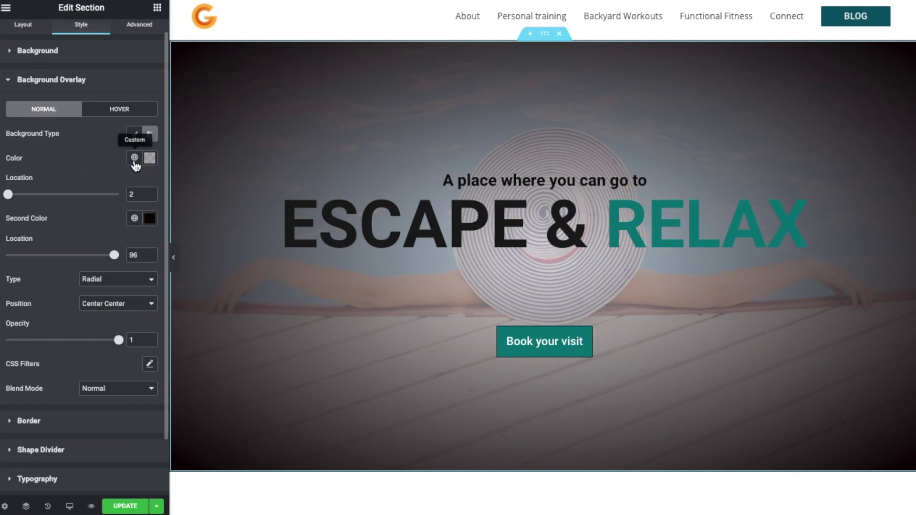
{"action": "left_click", "coordinate": [134, 159]}
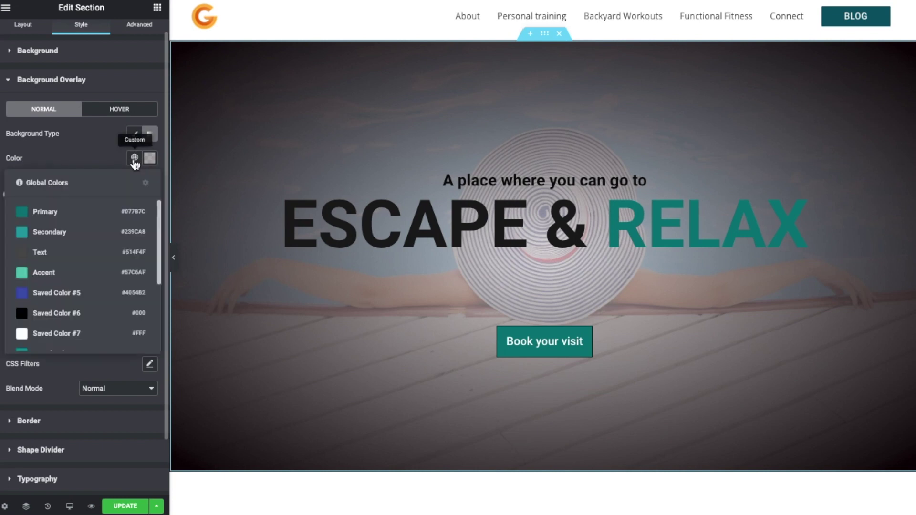
{"action": "left_click", "coordinate": [45, 214]}
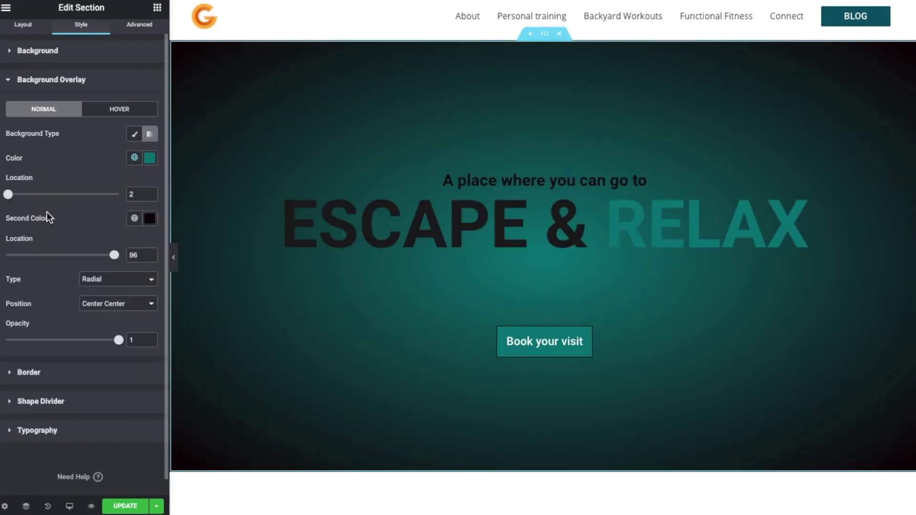
{"action": "left_click", "coordinate": [134, 219]}
{"action": "left_click", "coordinate": [42, 291]}
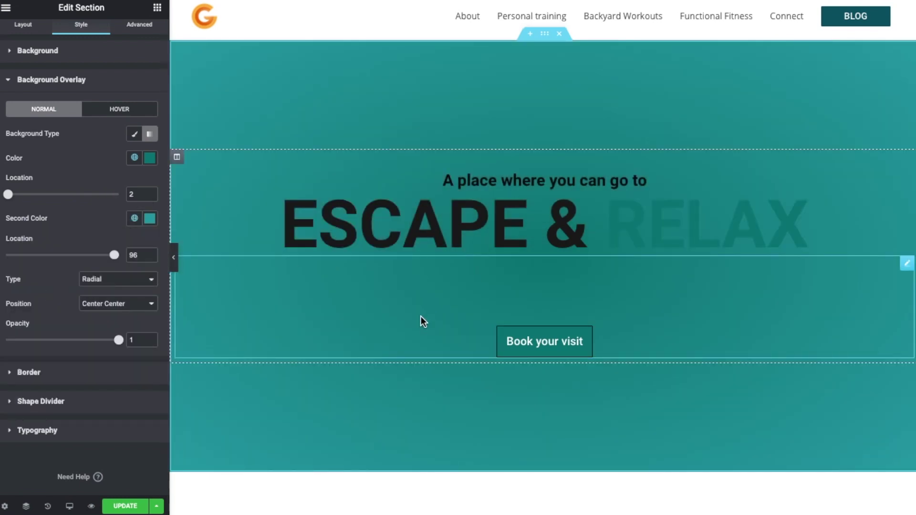
Step: Try an overlay opacity of 0.45 and raise it to 0.98
{"action": "scroll", "coordinate": [431, 286], "scroll_direction": "down", "scroll_amount": 1}
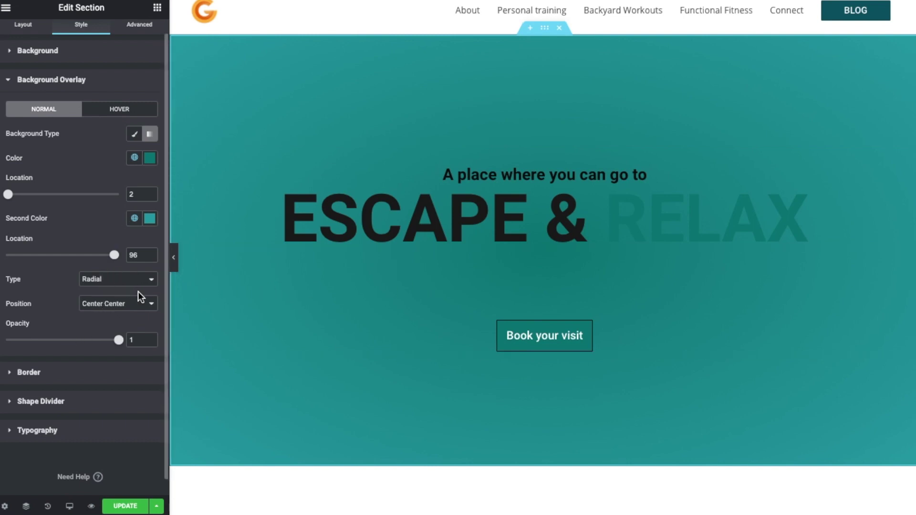
{"action": "left_click_drag", "start_coordinate": [122, 344], "coordinate": [59, 346]}
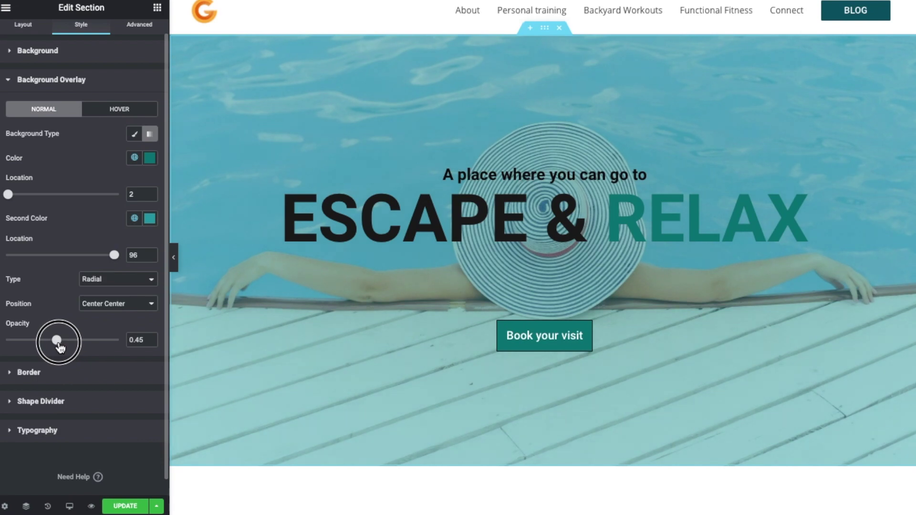
{"action": "left_click_drag", "start_coordinate": [60, 347], "coordinate": [120, 344]}
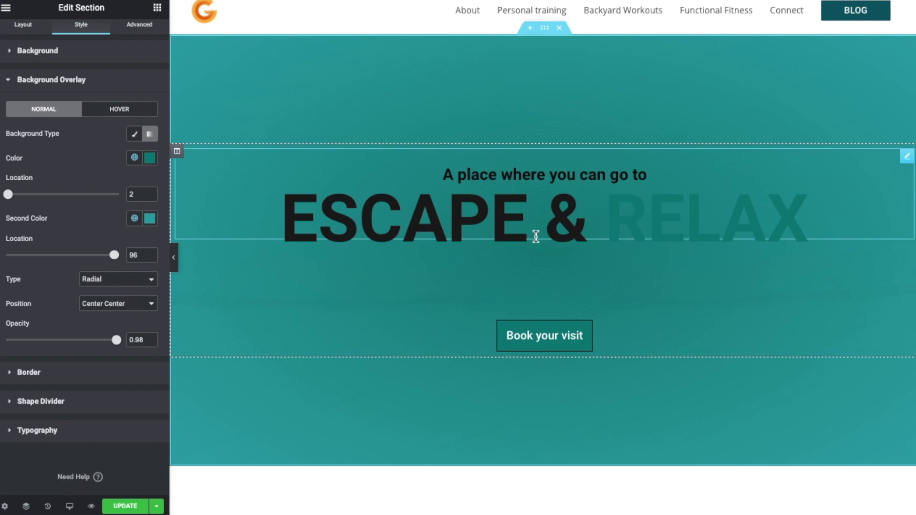
Step: Make the overlay gradient's first color mostly transparent, using #077B7C2B
{"action": "left_click", "coordinate": [149, 160]}
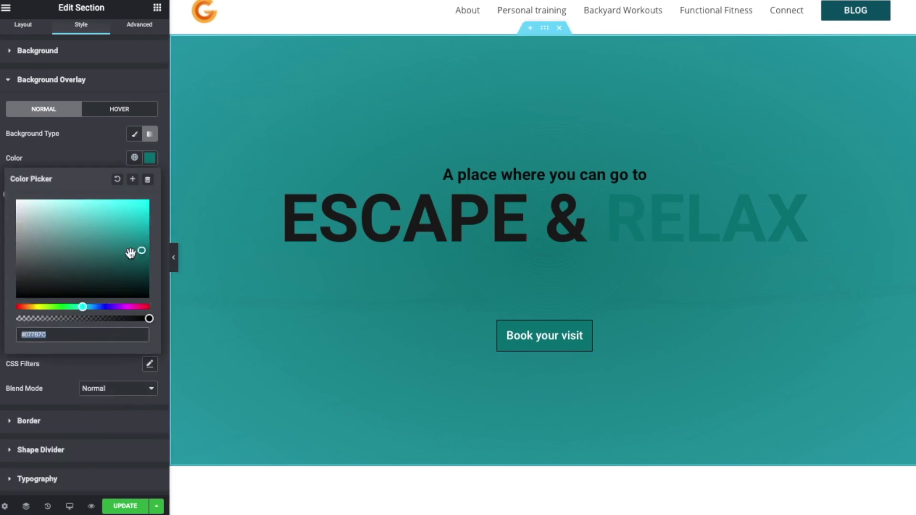
{"action": "left_click_drag", "start_coordinate": [147, 319], "coordinate": [62, 318]}
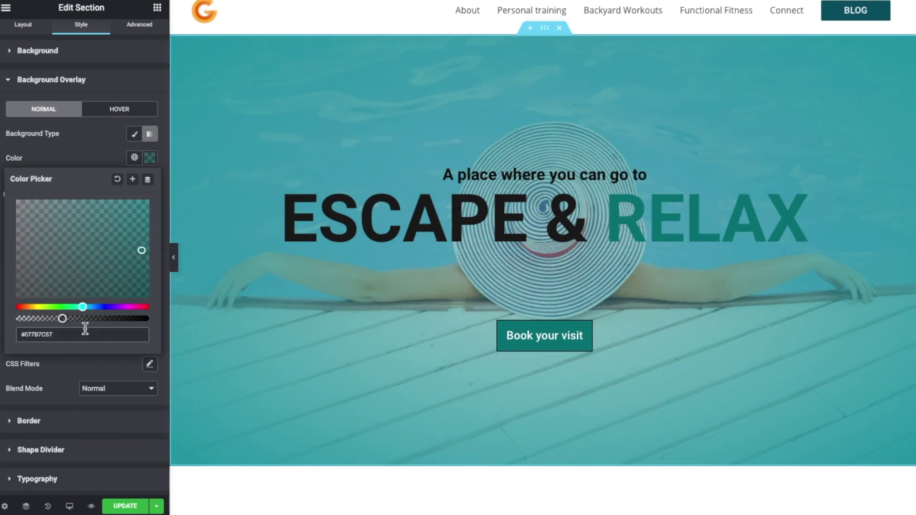
{"action": "left_click_drag", "start_coordinate": [62, 318], "coordinate": [39, 318]}
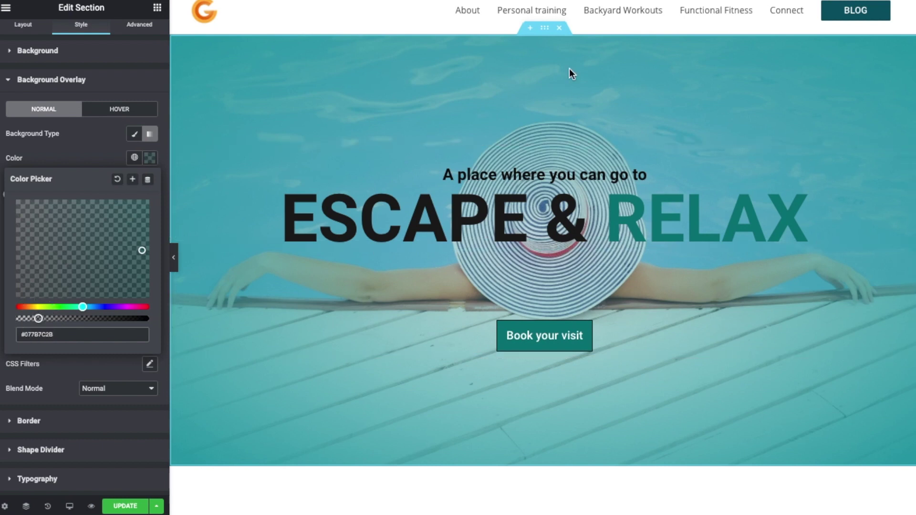
{"action": "left_click", "coordinate": [91, 150]}
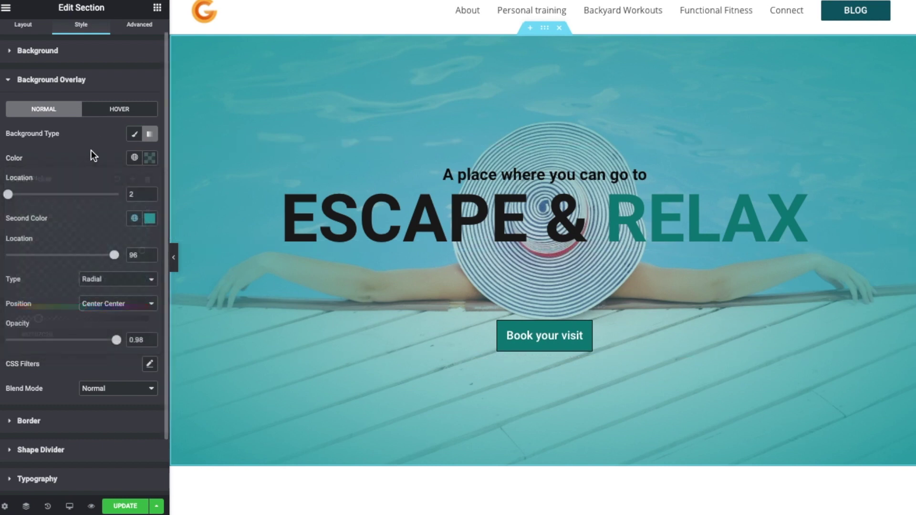
Step: Make the overlay gradient's first color more opaque, using #077B7CB0
{"action": "left_click", "coordinate": [151, 161]}
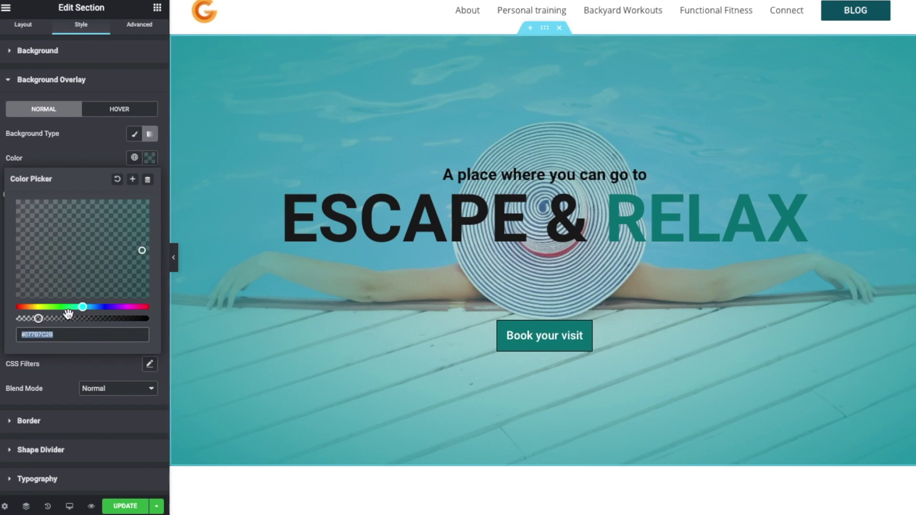
{"action": "left_click_drag", "start_coordinate": [40, 319], "coordinate": [103, 319]}
{"action": "left_click", "coordinate": [77, 162]}
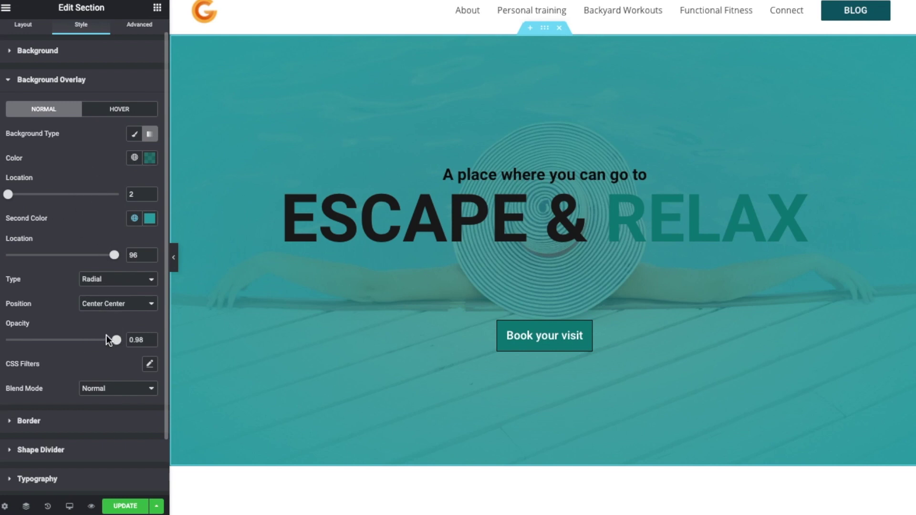
{"action": "scroll", "coordinate": [548, 205], "scroll_direction": "down", "scroll_amount": 1}
{"action": "scroll", "coordinate": [549, 205], "scroll_direction": "up", "scroll_amount": 1}
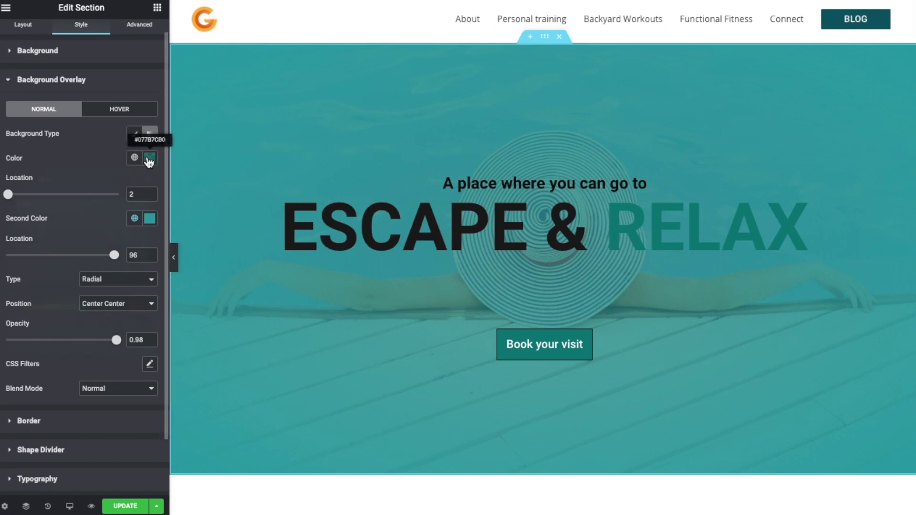
Step: Change the overlay gradient's first color to fully opaque white, #FFFFFF
{"action": "left_click", "coordinate": [149, 159]}
{"action": "left_click_drag", "start_coordinate": [39, 251], "coordinate": [18, 202]}
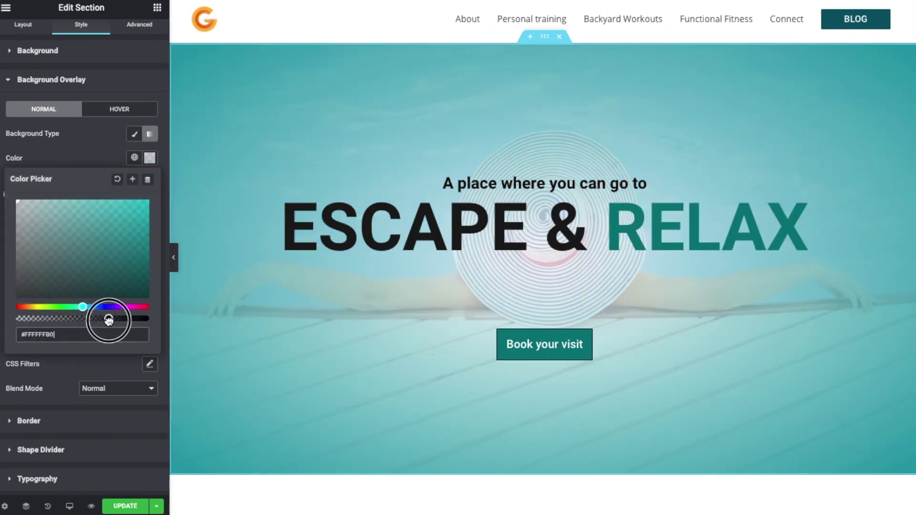
{"action": "left_click_drag", "start_coordinate": [109, 317], "coordinate": [151, 317]}
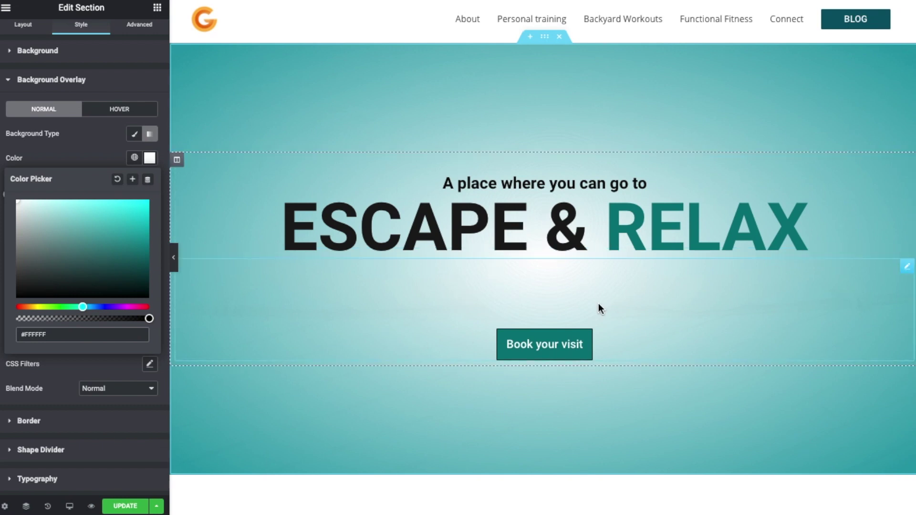
{"action": "left_click", "coordinate": [189, 311]}
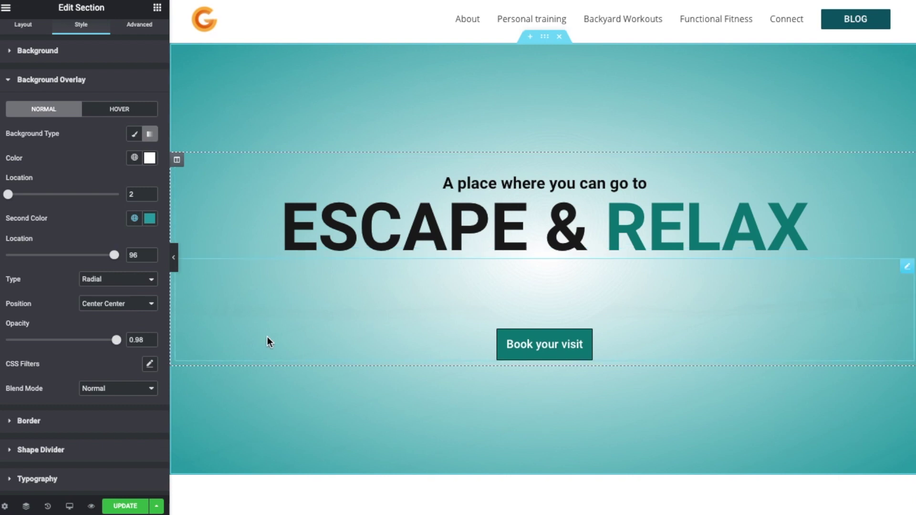
Step: Switch the overlay to the Classic background type, reducing its opacity to 0.79 and then 0.63
{"action": "left_click_drag", "start_coordinate": [117, 342], "coordinate": [96, 342]}
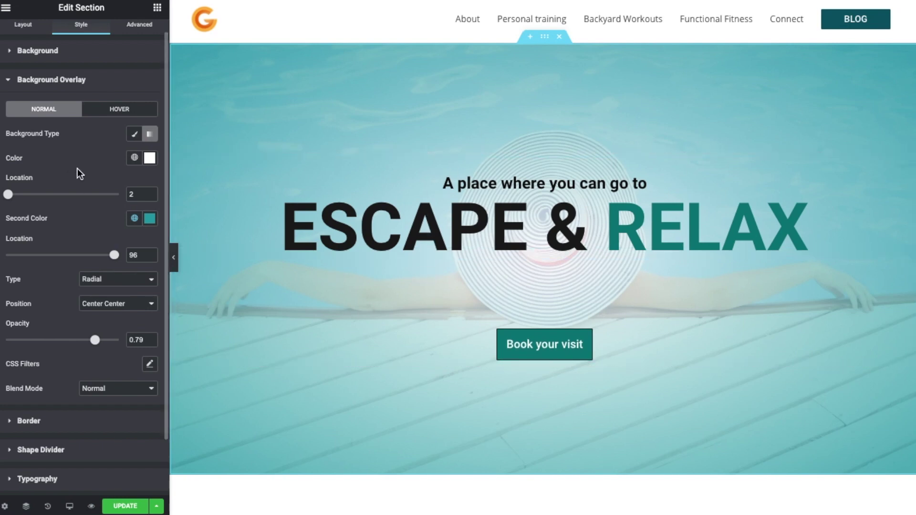
{"action": "left_click", "coordinate": [135, 137]}
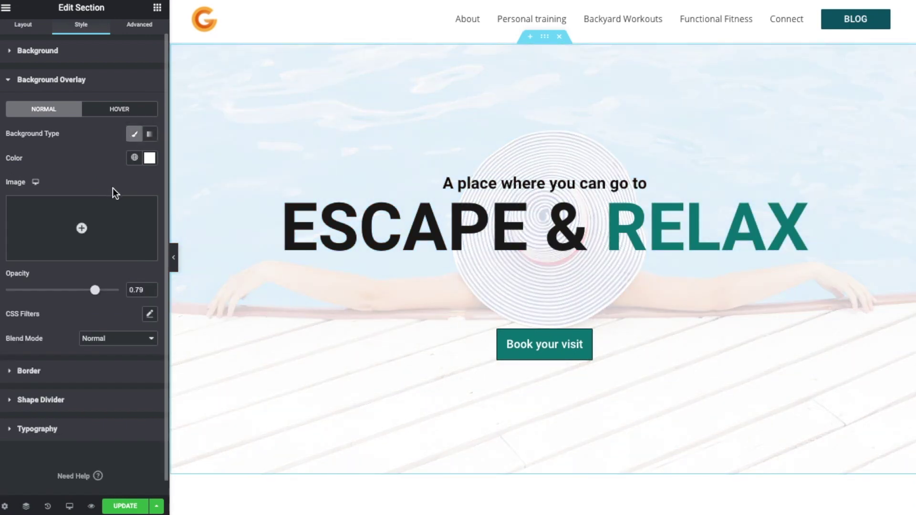
{"action": "mouse_move", "coordinate": [94, 294]}
{"action": "left_mouse_down"}
{"action": "mouse_move", "coordinate": [30, 292]}
{"action": "mouse_move", "coordinate": [130, 296]}
{"action": "mouse_move", "coordinate": [62, 292]}
{"action": "mouse_move", "coordinate": [120, 292]}
{"action": "mouse_move", "coordinate": [78, 293]}
{"action": "left_mouse_up"}
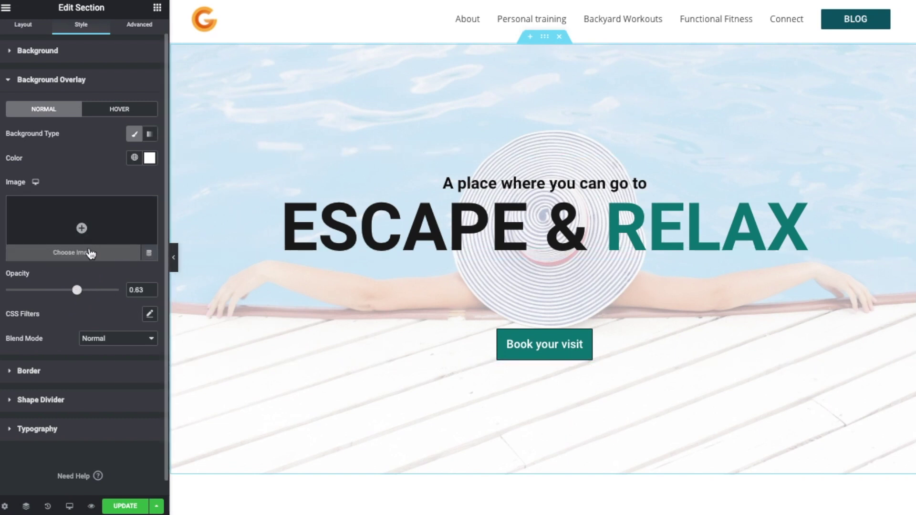
Step: Try tyre-push-2140997_1920.jpg from the media library as the overlay image and remove it again
{"action": "left_click", "coordinate": [88, 256]}
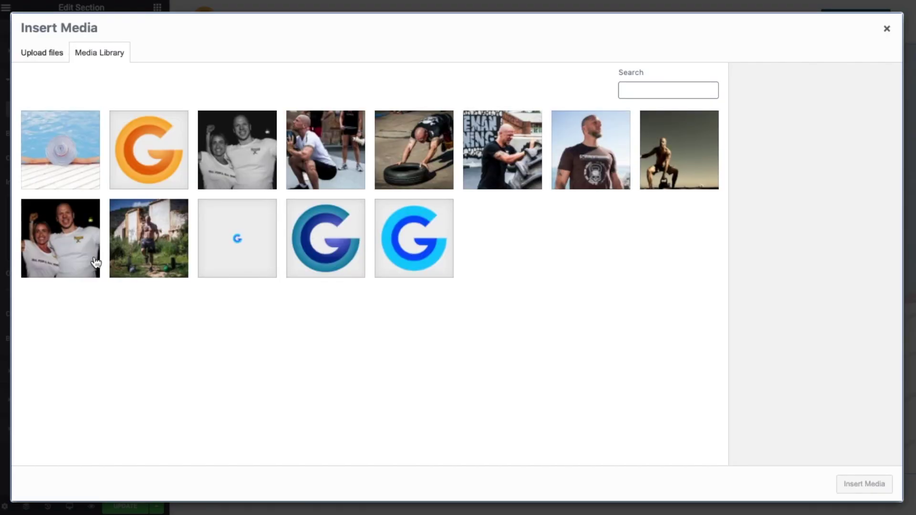
{"action": "left_click", "coordinate": [444, 158]}
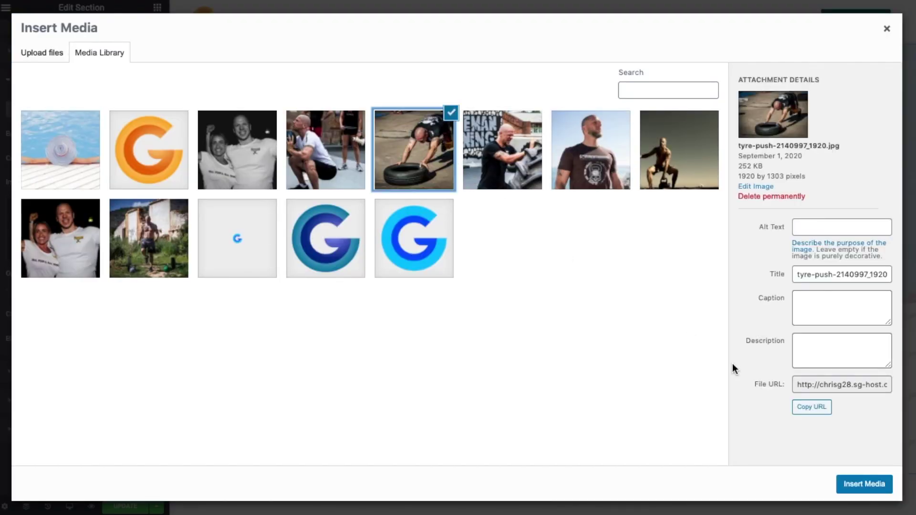
{"action": "left_click", "coordinate": [864, 484]}
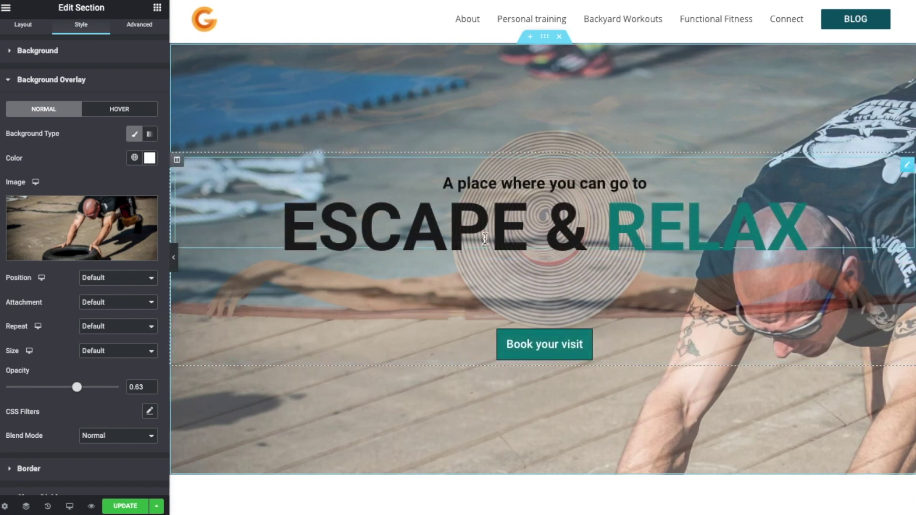
{"action": "left_click", "coordinate": [145, 206]}
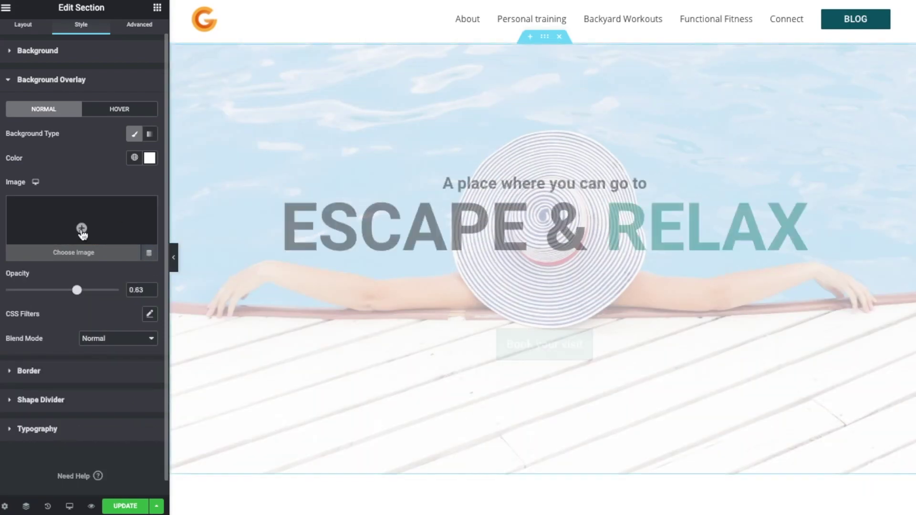
Step: Insert the orange G logo from the media library as the overlay image and set it to No-repeat
{"action": "left_click", "coordinate": [82, 252]}
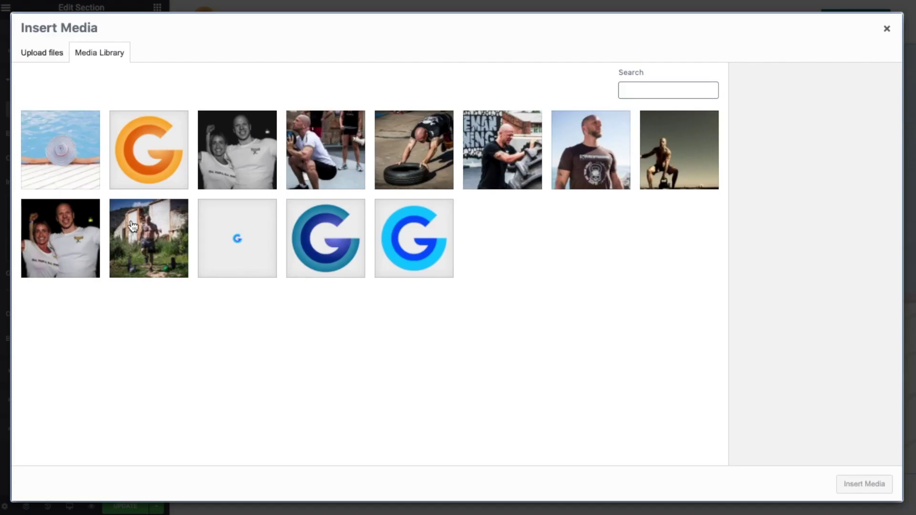
{"action": "left_click", "coordinate": [141, 171]}
{"action": "left_click", "coordinate": [854, 483]}
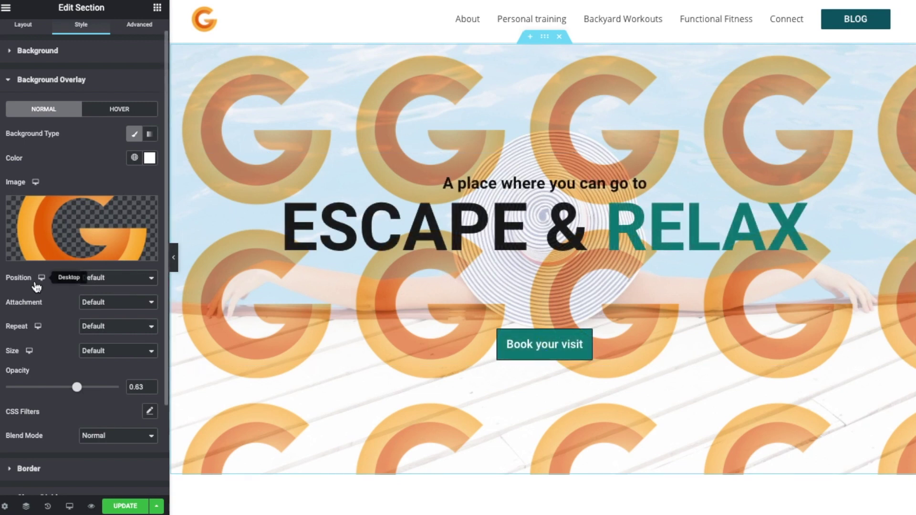
{"action": "left_click", "coordinate": [112, 330]}
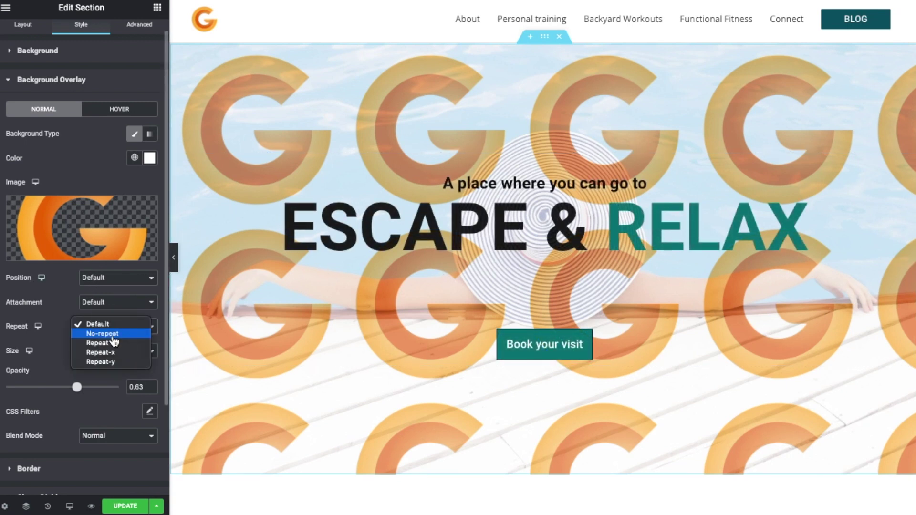
{"action": "left_click", "coordinate": [113, 333]}
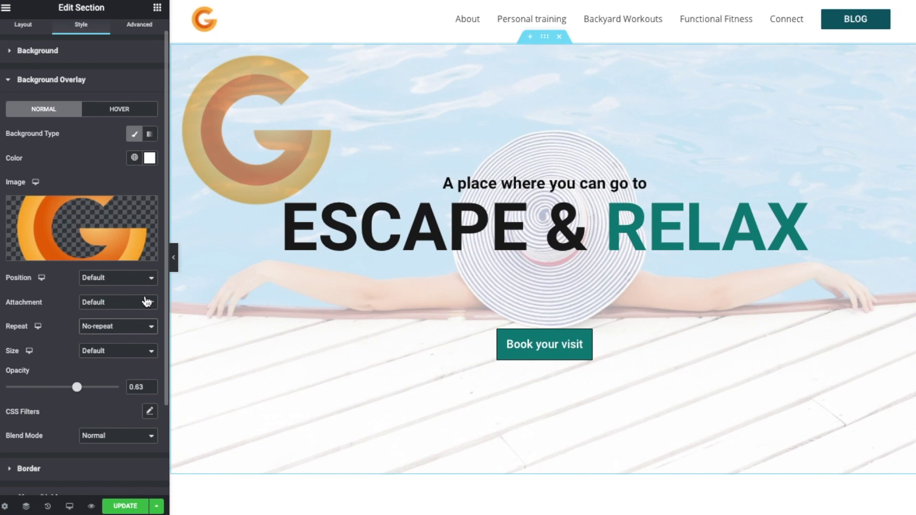
Step: Try the overlay logo at Center Center with 0.33 opacity, and move it to Bottom Left
{"action": "left_click", "coordinate": [125, 284]}
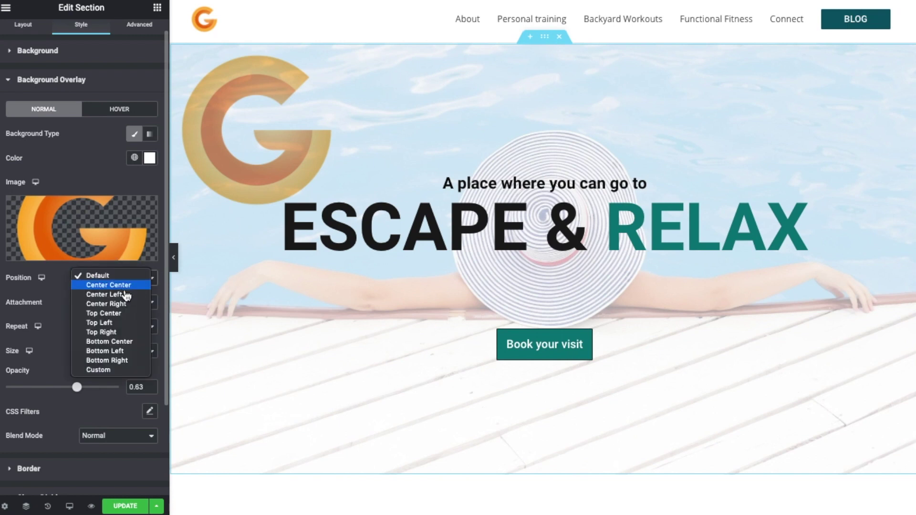
{"action": "left_click", "coordinate": [122, 286]}
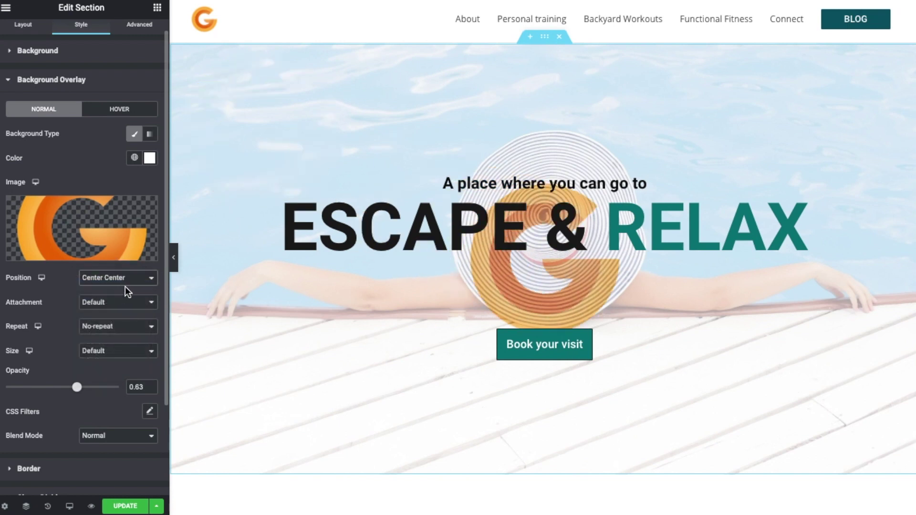
{"action": "left_click_drag", "start_coordinate": [78, 385], "coordinate": [42, 386]}
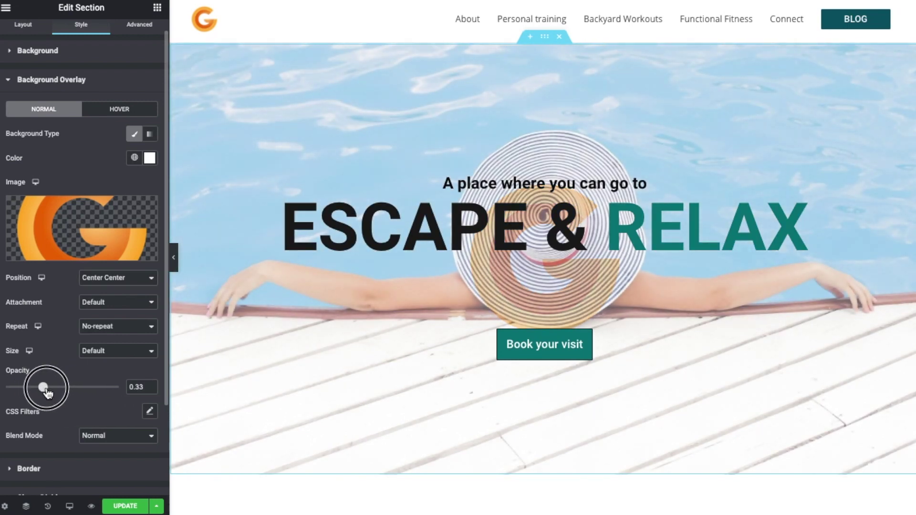
{"action": "left_click", "coordinate": [127, 284]}
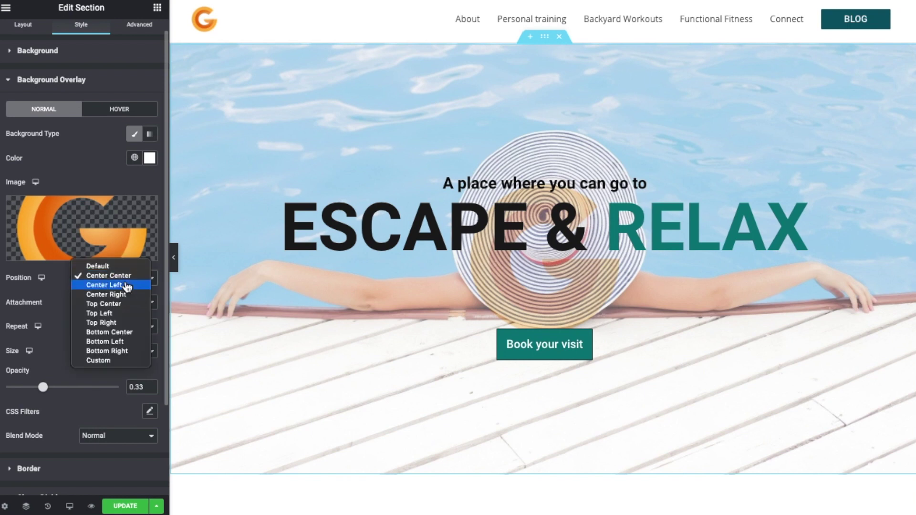
{"action": "left_click", "coordinate": [121, 341]}
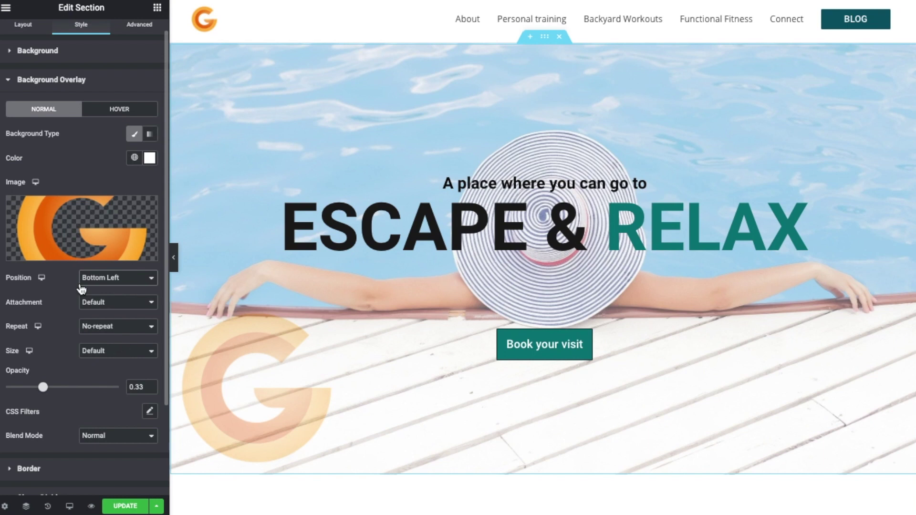
Step: Remove the logo from the overlay and switch the Classic background type off and on again
{"action": "left_click", "coordinate": [145, 210]}
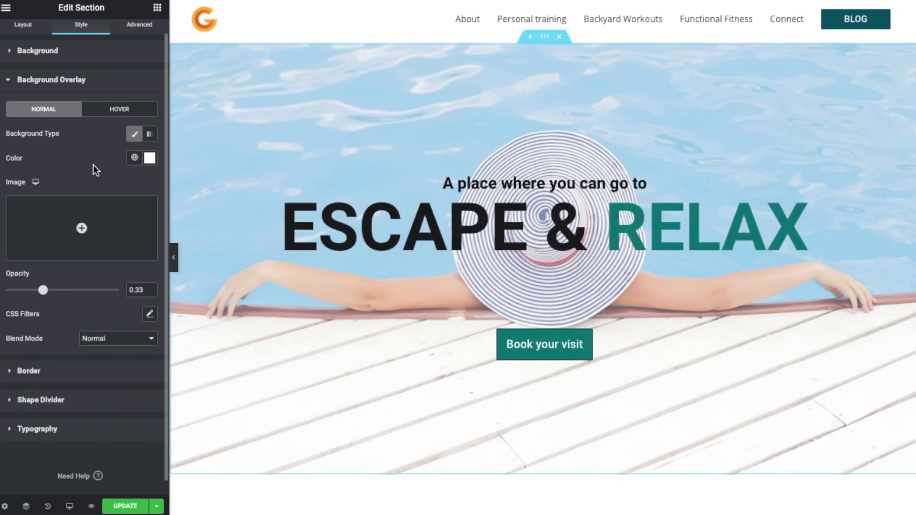
{"action": "left_click", "coordinate": [134, 137]}
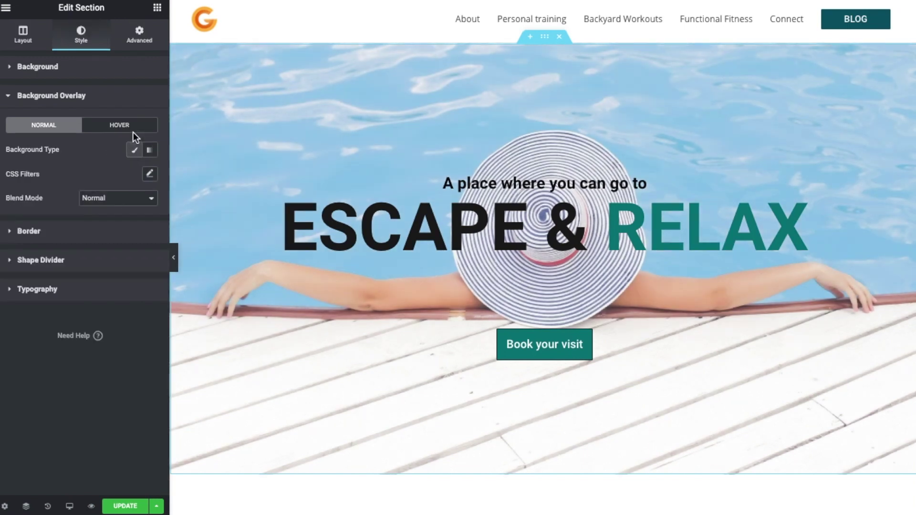
{"action": "left_click", "coordinate": [135, 149]}
Step: Set the Classic overlay color to turquoise #2CD2D3 with an opacity of 0.59
{"action": "left_click", "coordinate": [150, 175]}
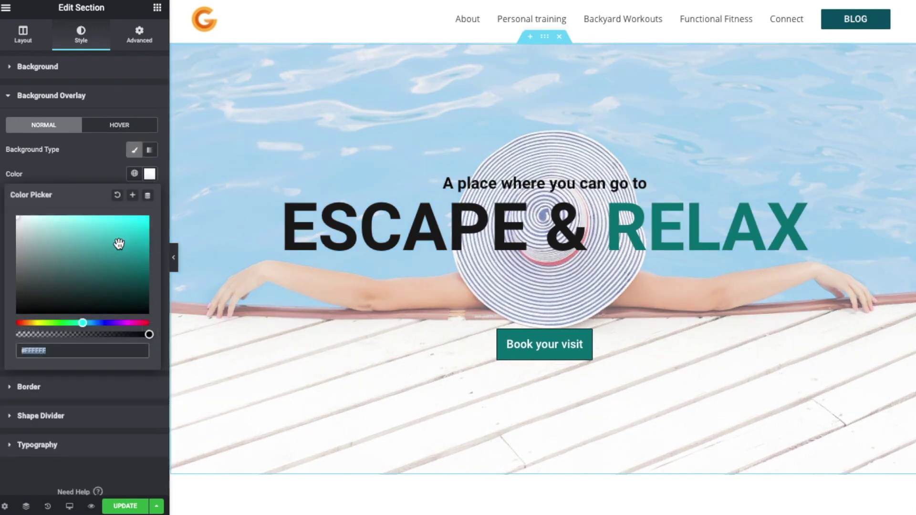
{"action": "left_click", "coordinate": [119, 237]}
{"action": "left_click", "coordinate": [98, 170]}
{"action": "left_click_drag", "start_coordinate": [43, 306], "coordinate": [72, 306]}
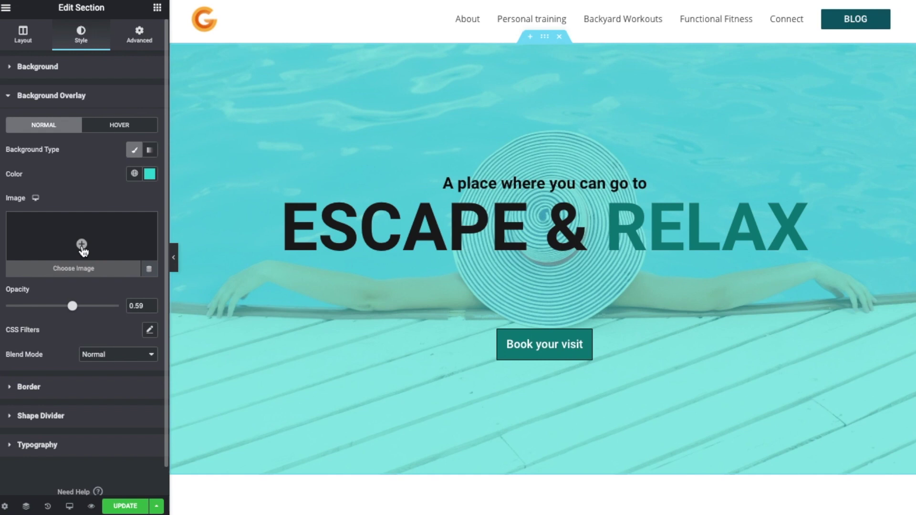
Step: Switch the overlay back to a gradient and assign the global Primary color to its first color
{"action": "left_click", "coordinate": [151, 152]}
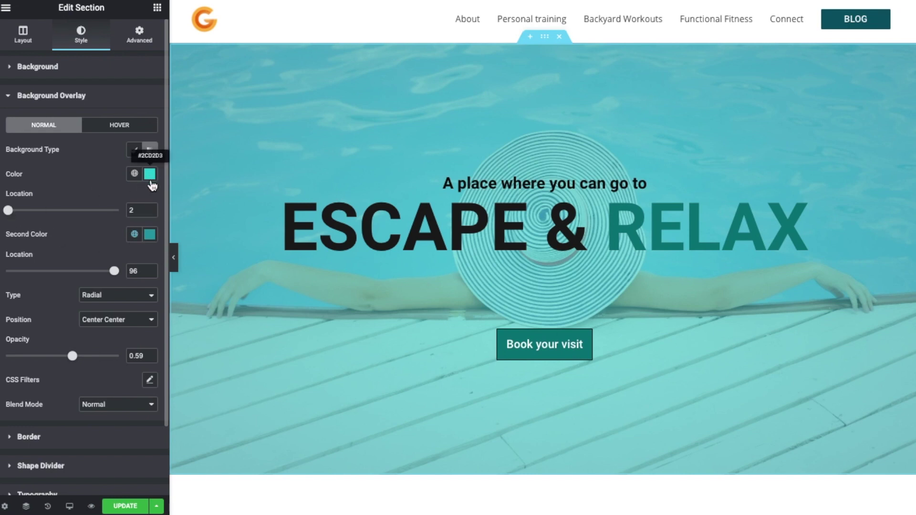
{"action": "left_click", "coordinate": [134, 174]}
{"action": "left_click", "coordinate": [43, 227]}
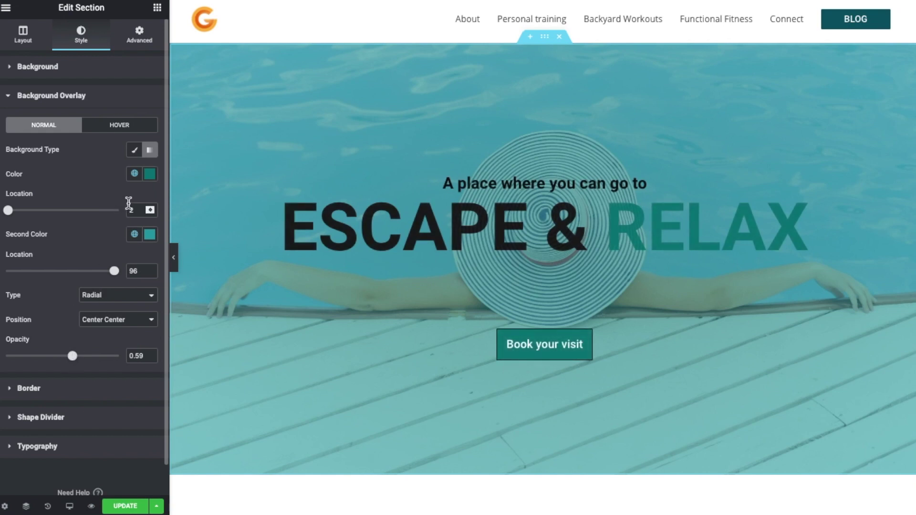
Step: Make the overlay gradient's first color mostly transparent, set the overlay opacity to 0.5, and update the page
{"action": "left_click", "coordinate": [149, 173]}
{"action": "left_click_drag", "start_coordinate": [148, 334], "coordinate": [66, 361]}
{"action": "key", "text": "Escape"}
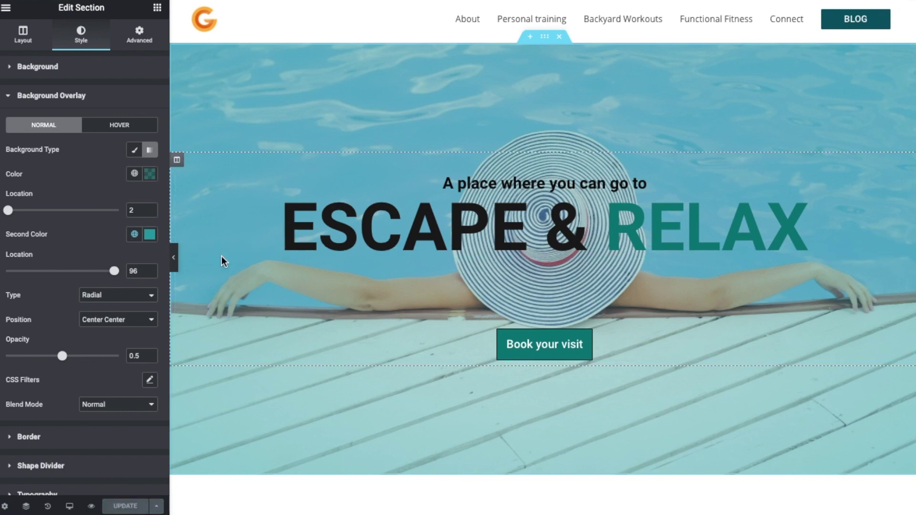
Step: Hide the editing panel to preview the hero section at full width
{"action": "left_click", "coordinate": [174, 257]}
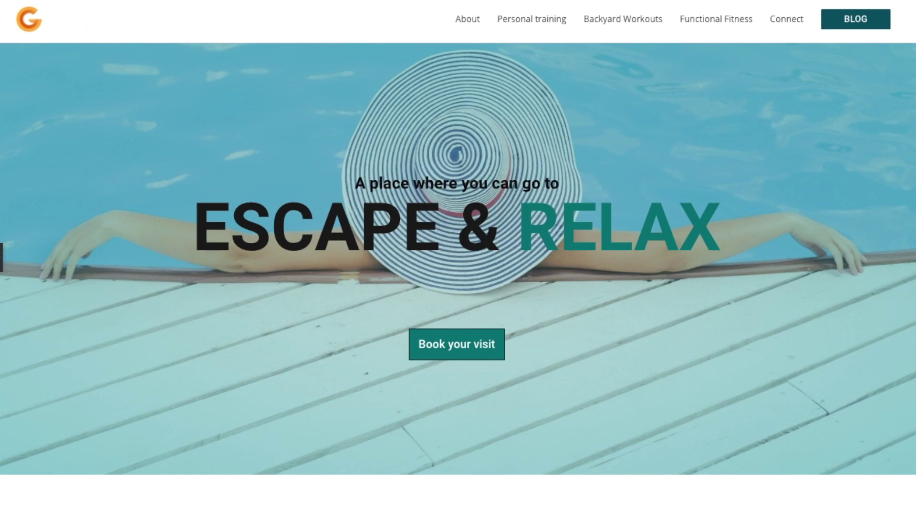